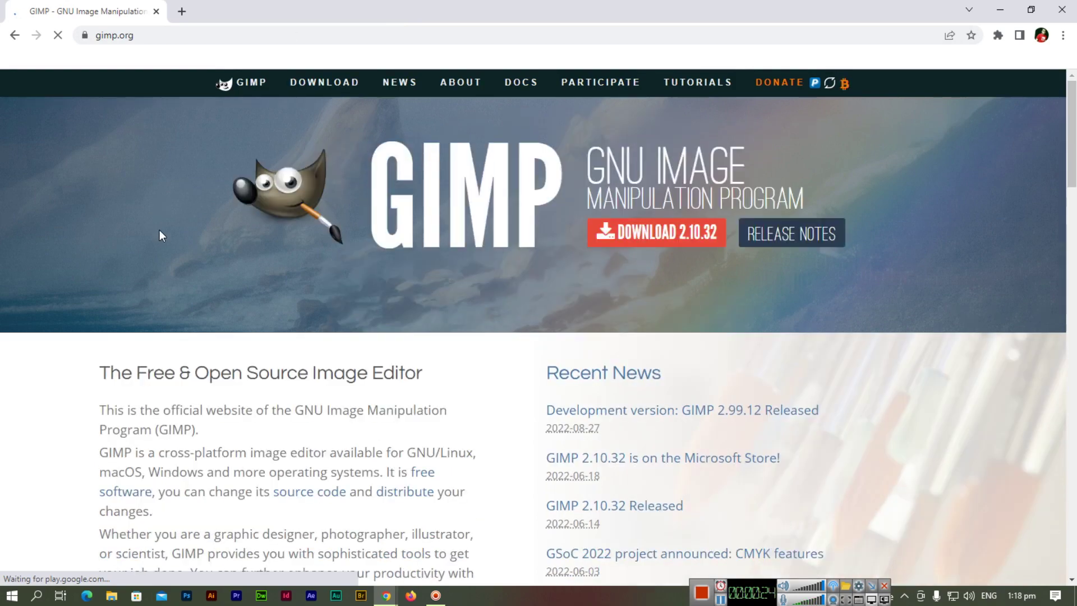
- Look through the GIMP home page, reading the introduction, recent news and feature sections
scroll(168, 235, "down", 1)
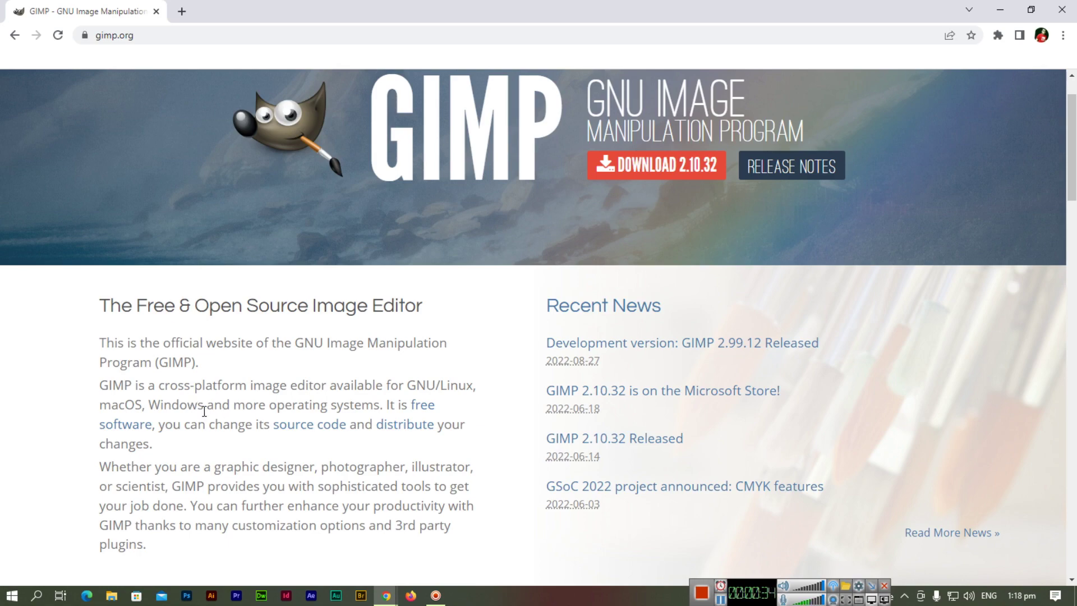
scroll(266, 383, "down", 4)
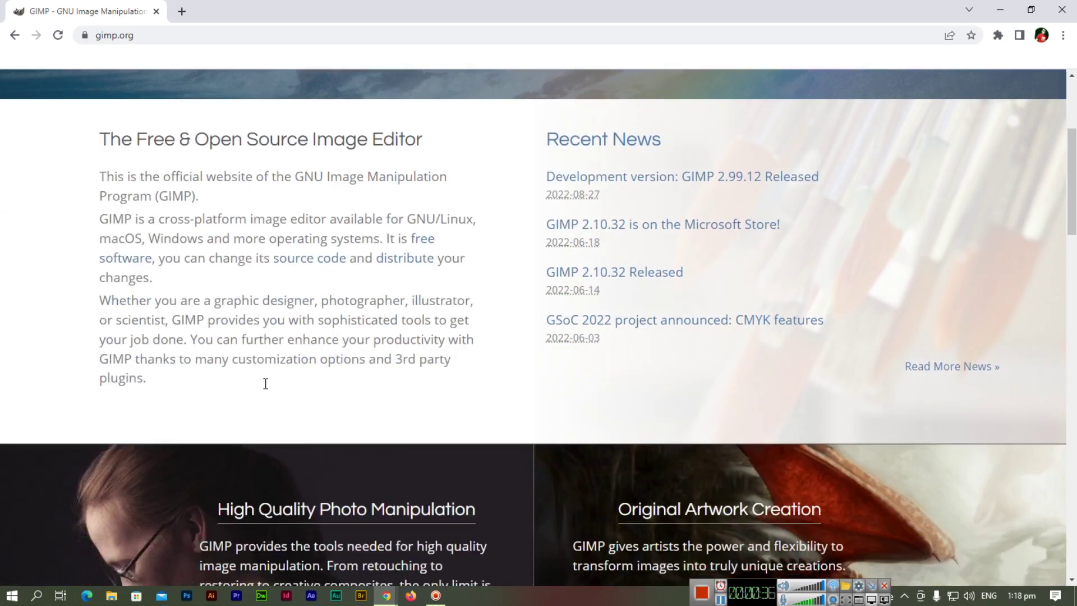
scroll(334, 236, "up", 3)
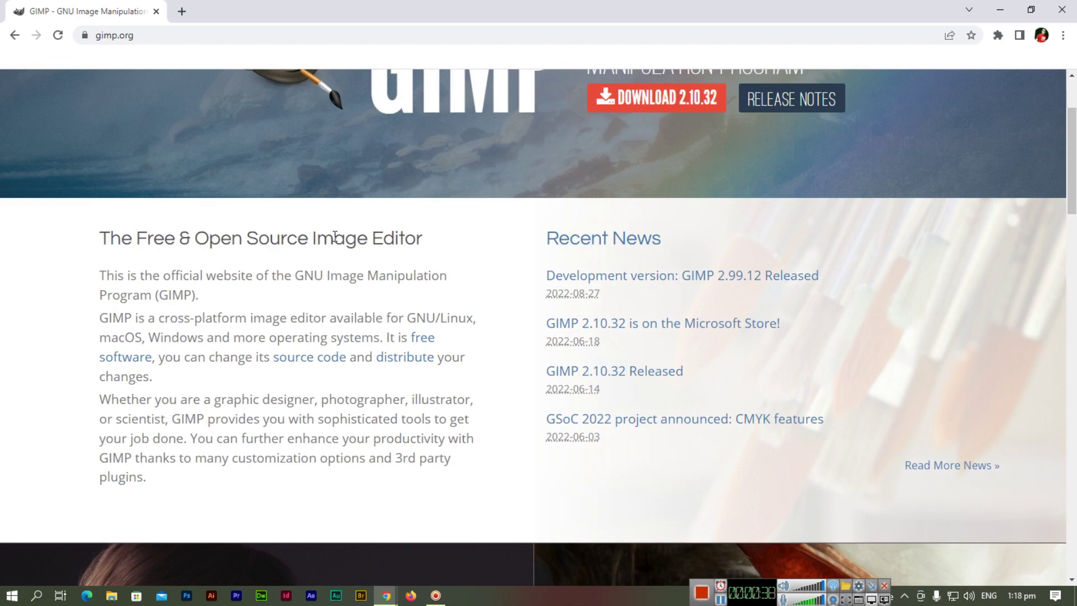
scroll(335, 236, "down", 3)
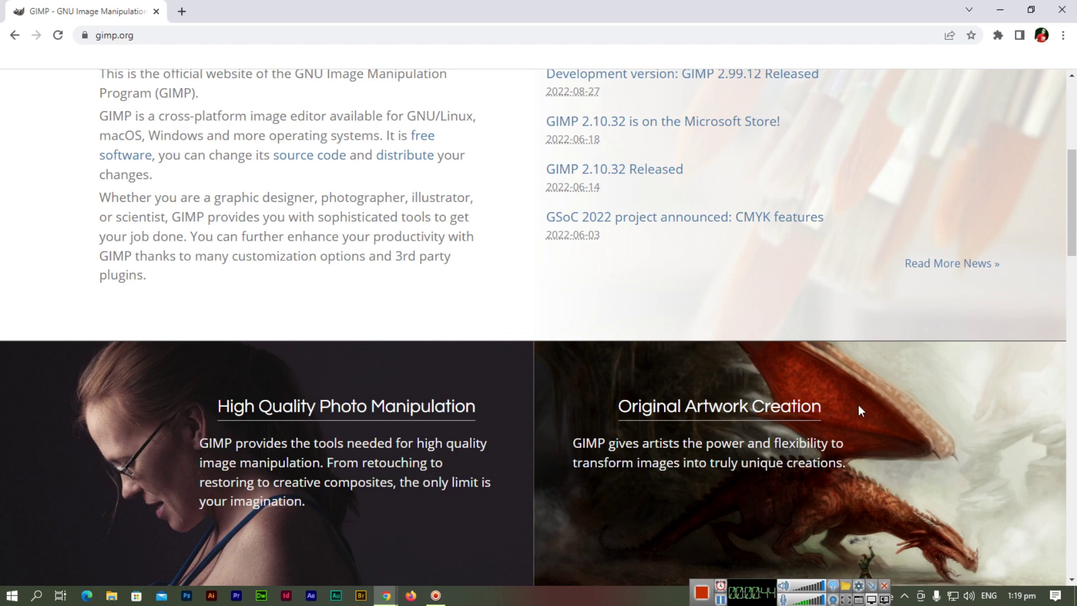
scroll(757, 404, "down", 5)
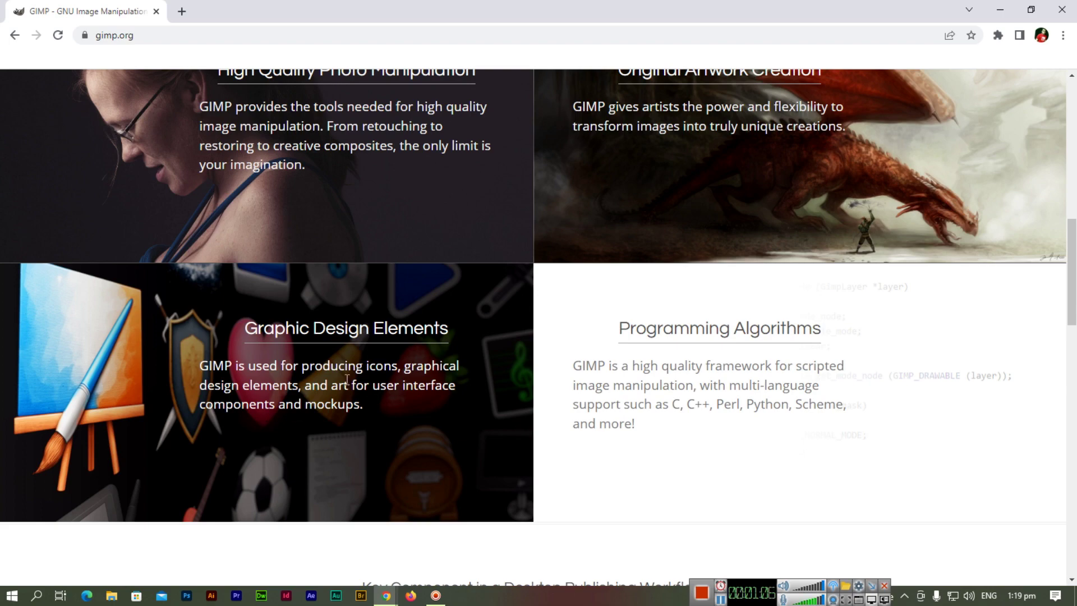
scroll(392, 295, "down", 13)
scroll(418, 266, "up", 15)
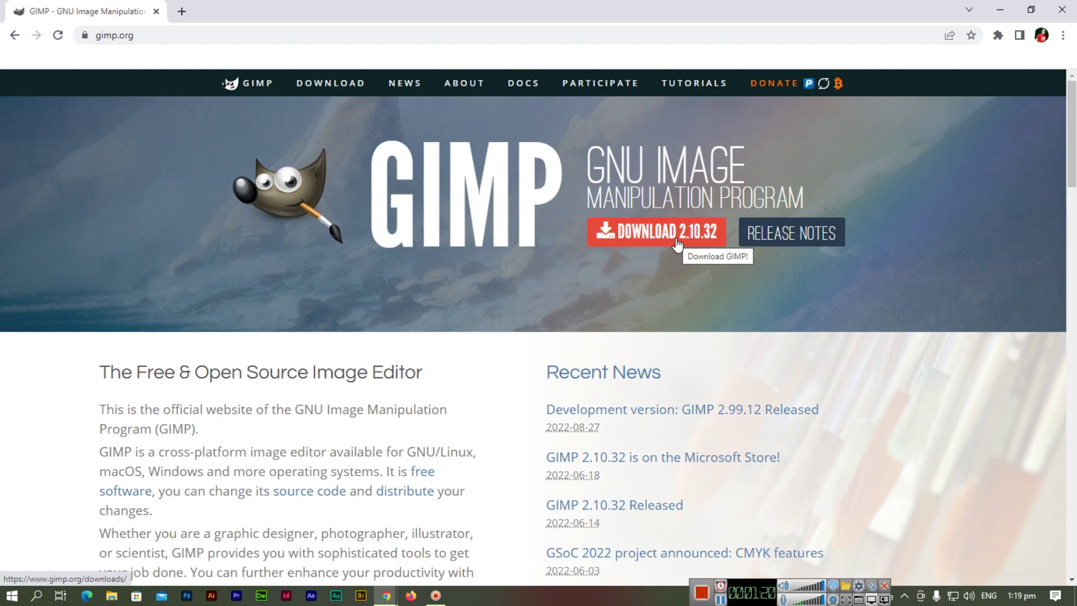
- Review the GIMP 2.10.32 download options for Windows on the Downloads page, then return to the home page
left_click(332, 91)
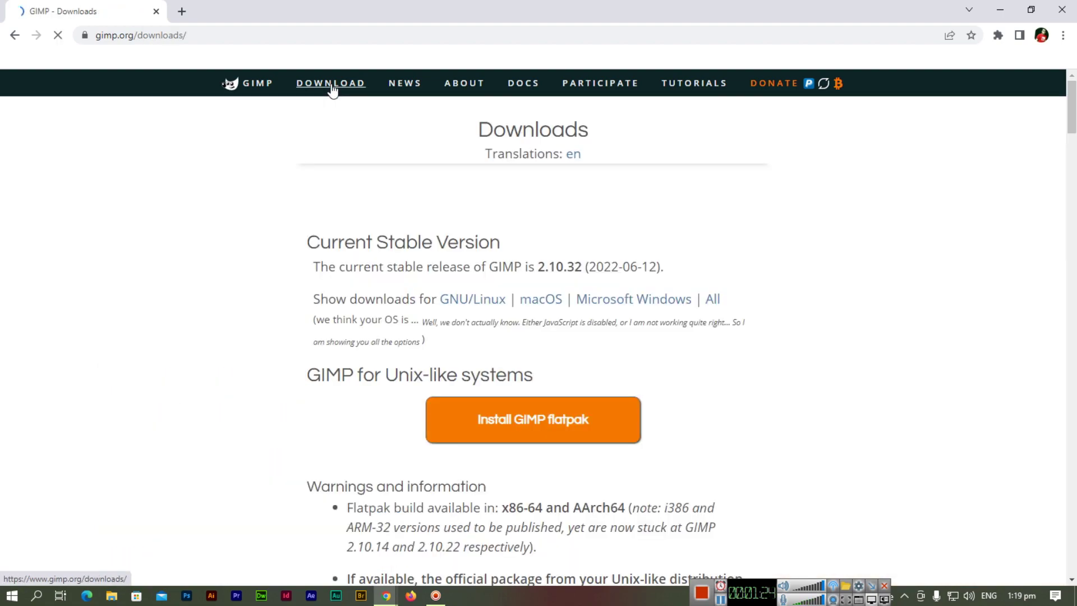
scroll(315, 296, "down", 2)
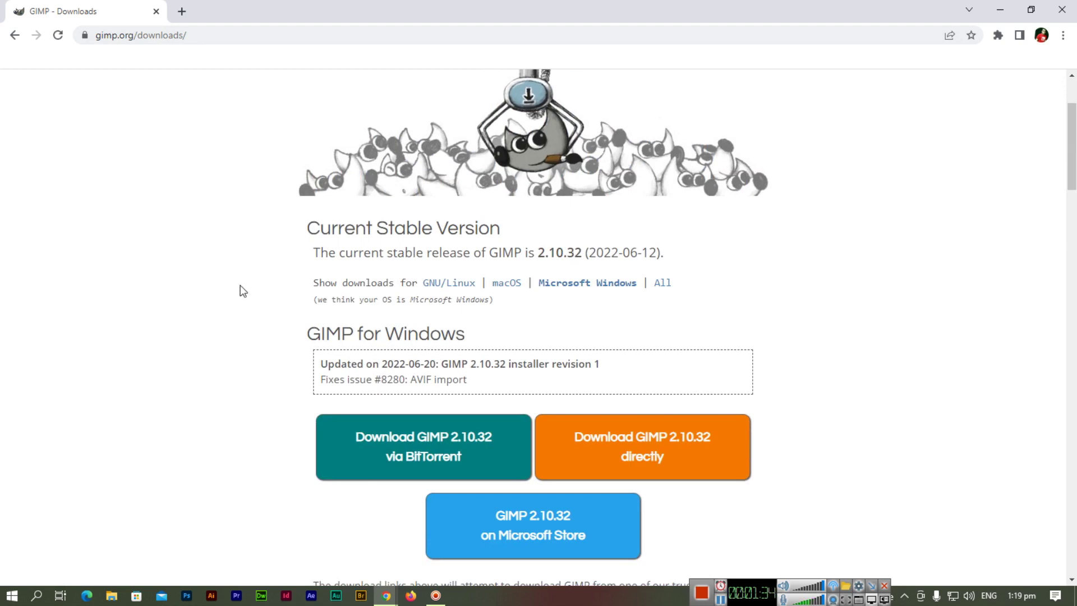
scroll(240, 290, "down", 1)
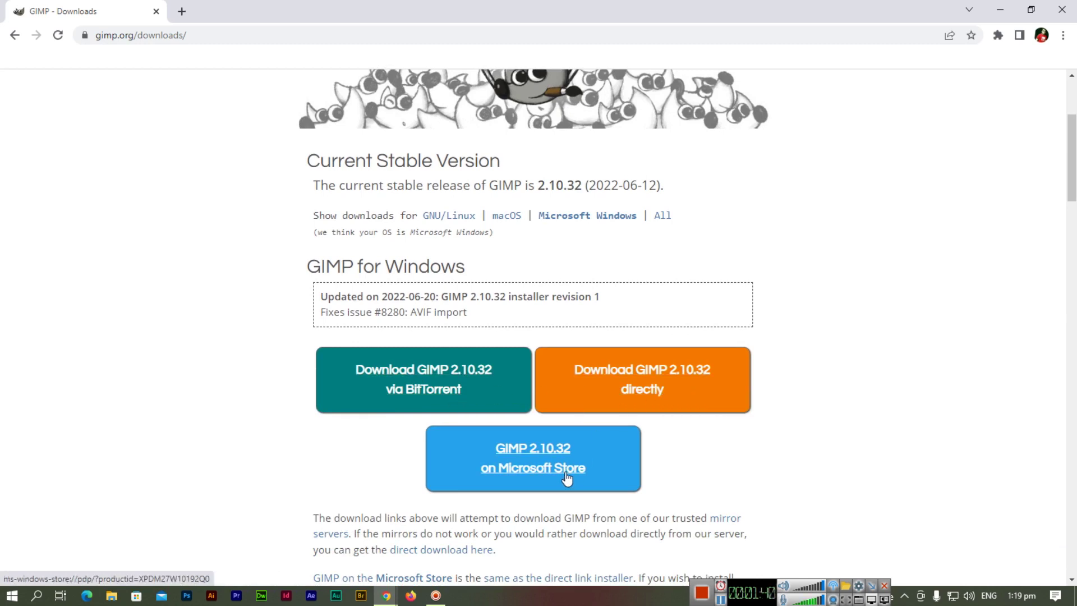
scroll(565, 471, "down", 2)
scroll(553, 357, "up", 5)
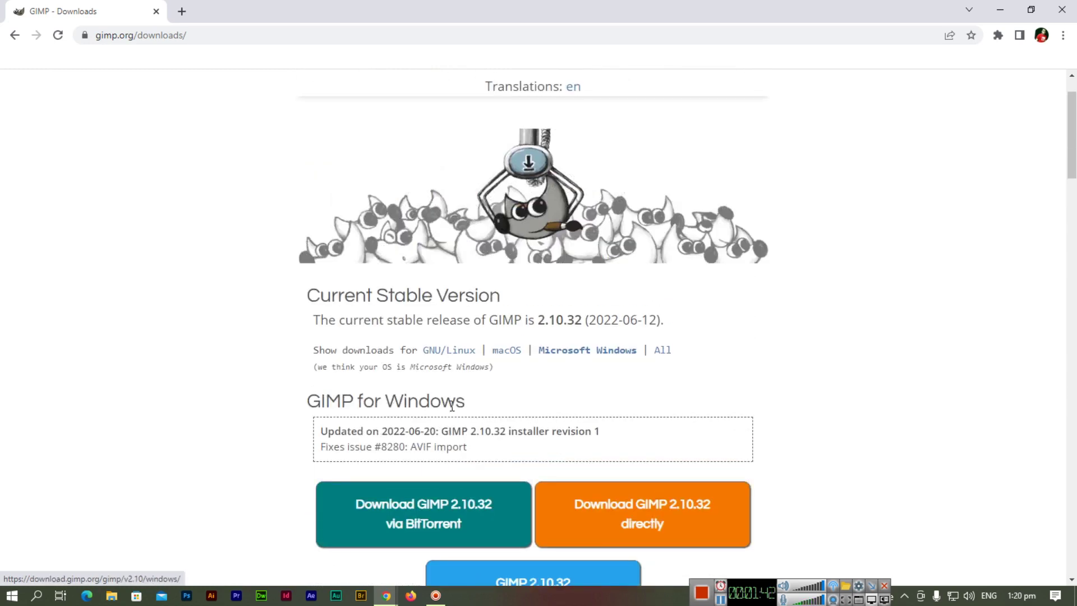
scroll(553, 356, "down", 2)
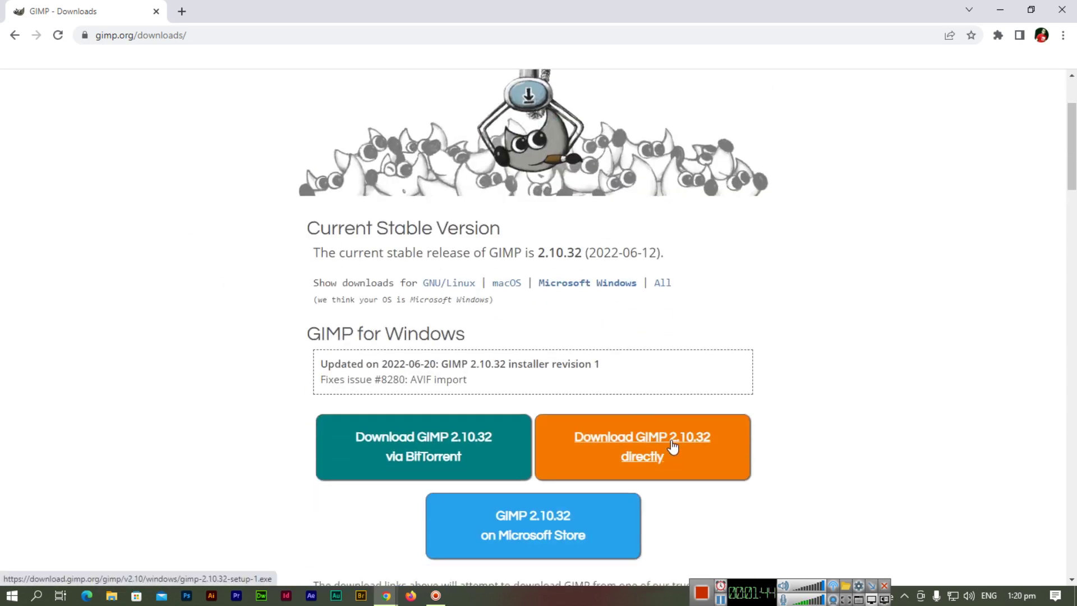
left_click(13, 37)
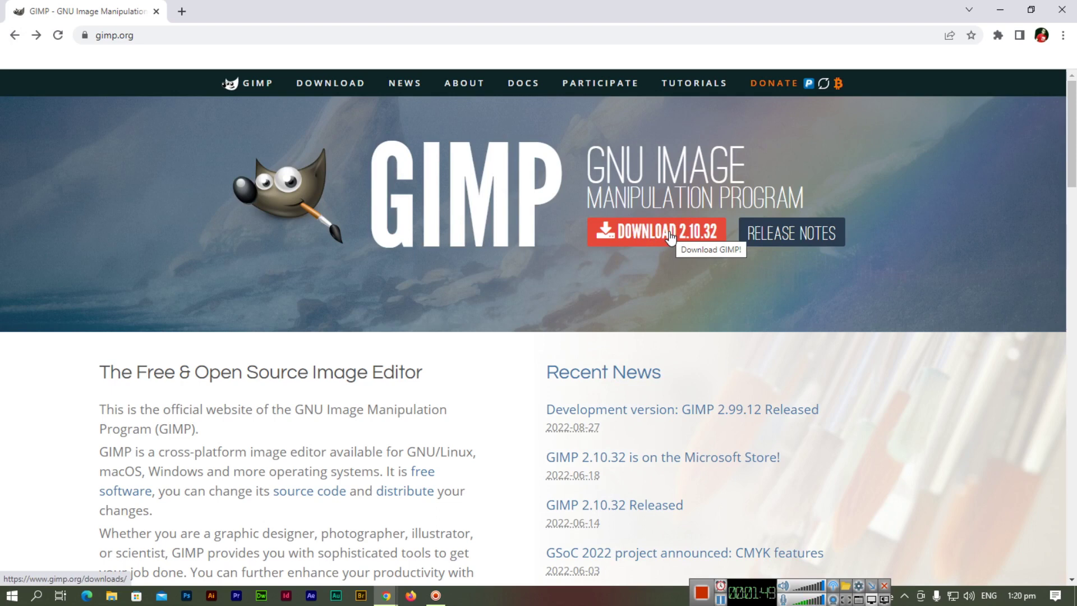
- Download the GIMP 2.10.32 installer for Windows directly from the GIMP site
left_click(670, 235)
scroll(486, 255, "down", 1)
scroll(487, 251, "up", 1)
scroll(249, 276, "down", 2)
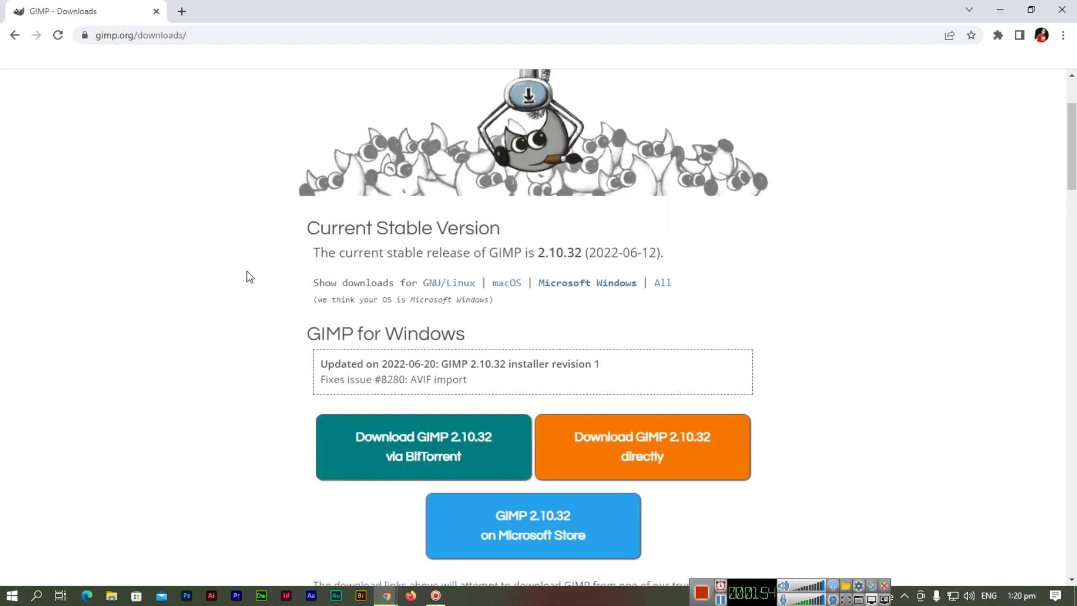
left_click(662, 440)
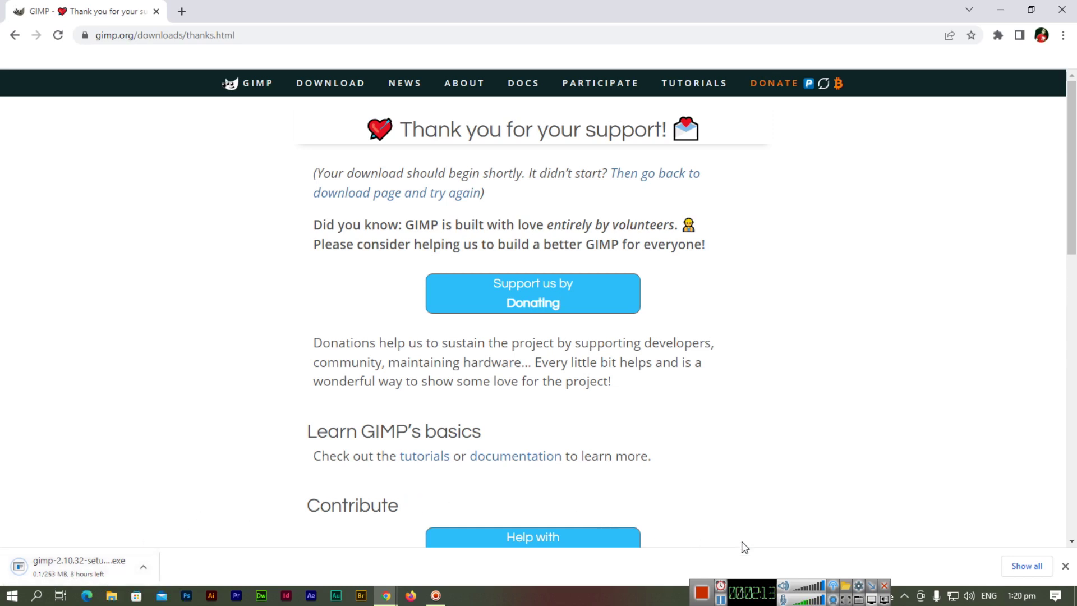
left_click(720, 599)
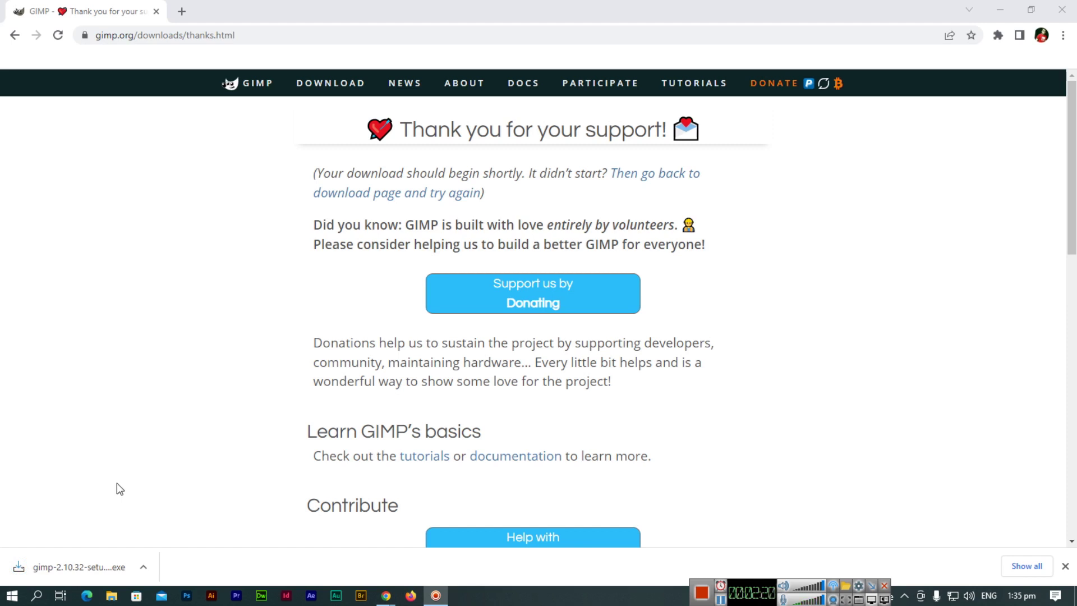
- Run the downloaded GIMP 2.10.32 setup file for all users, with English as the setup language
left_click(110, 569)
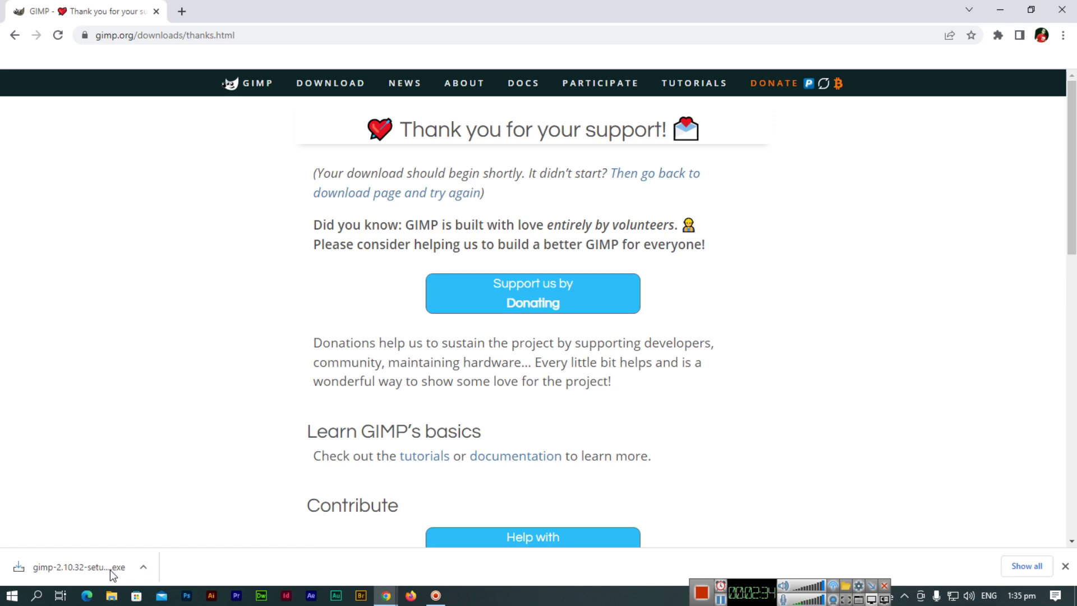
left_click(109, 569)
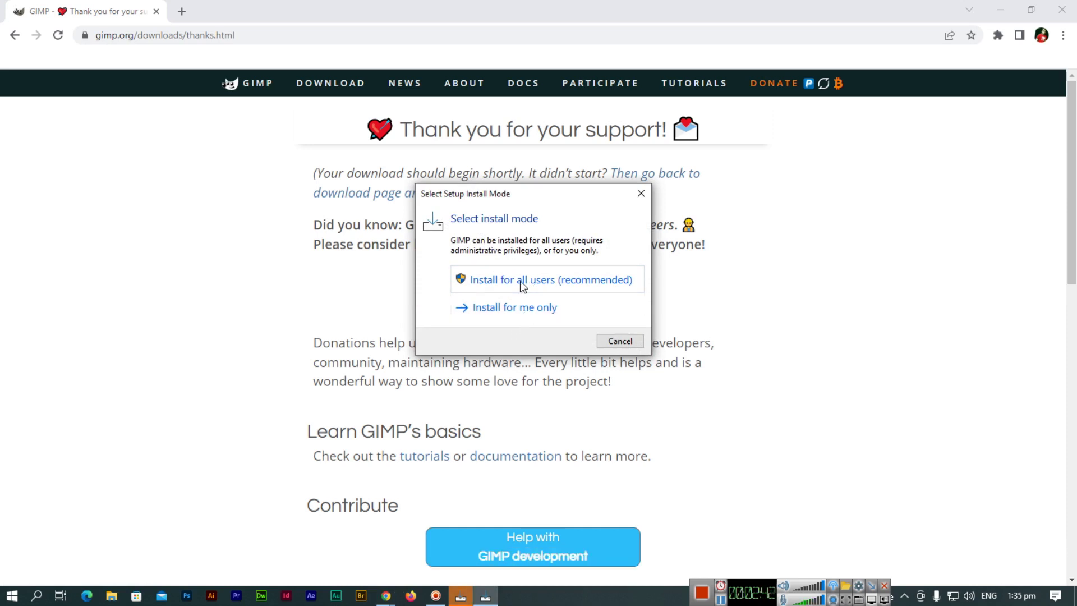
left_click(521, 286)
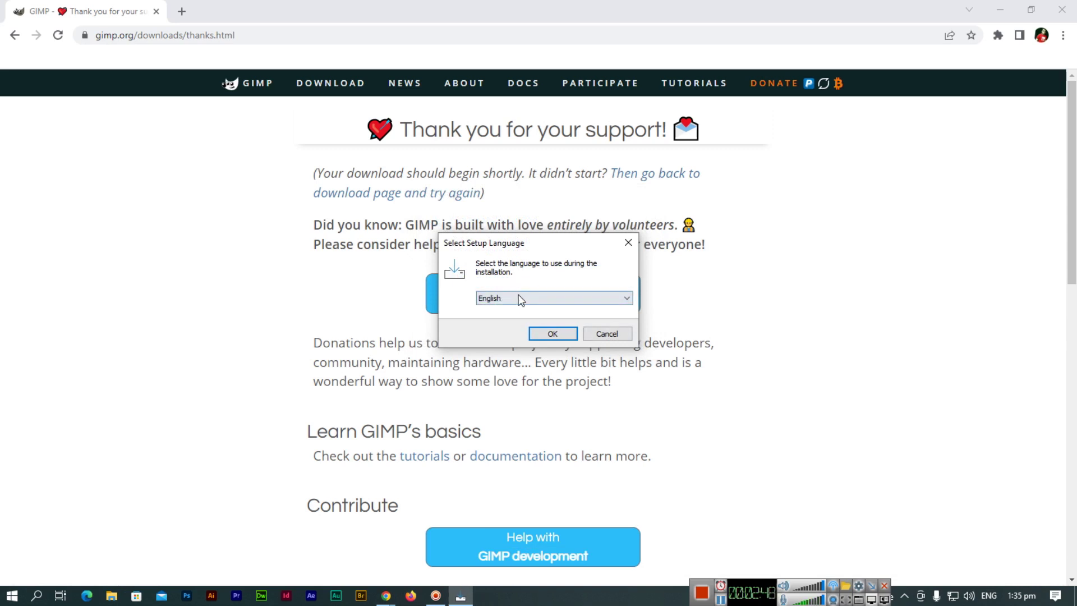
left_click(560, 297)
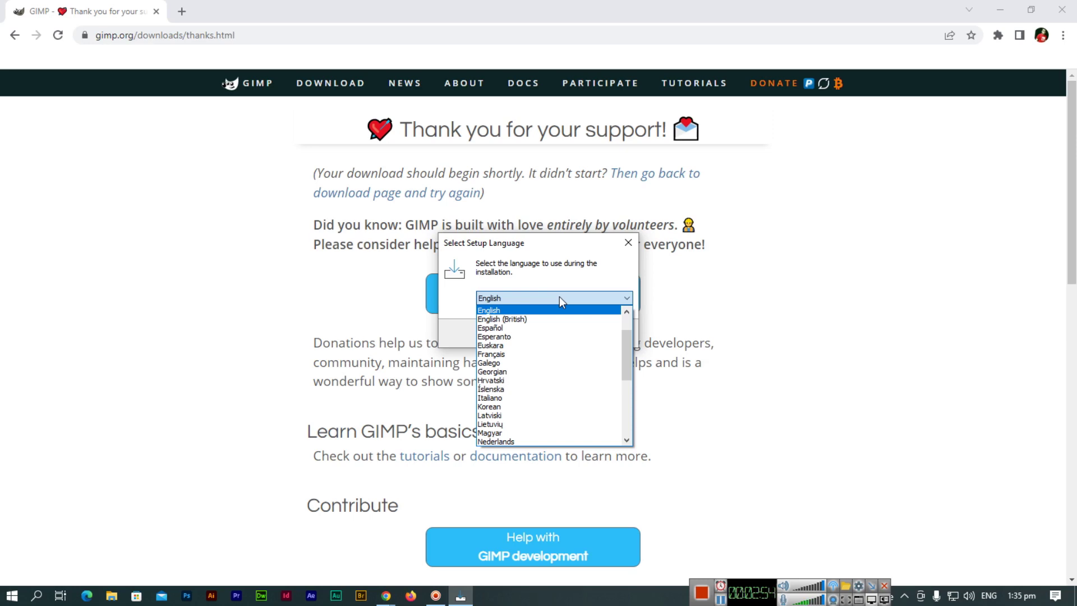
left_click(560, 296)
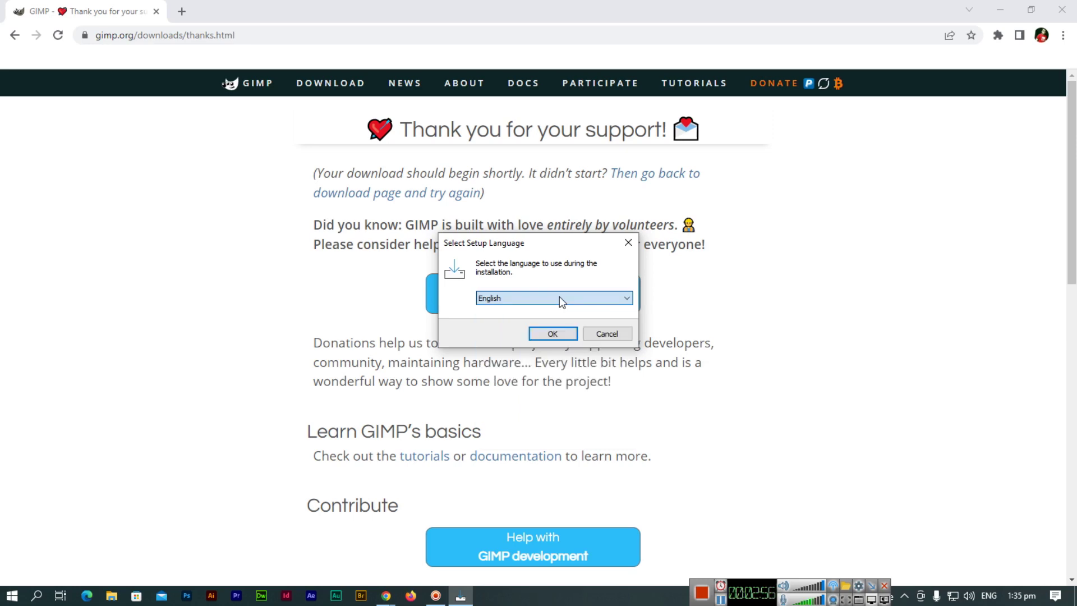
left_click(553, 334)
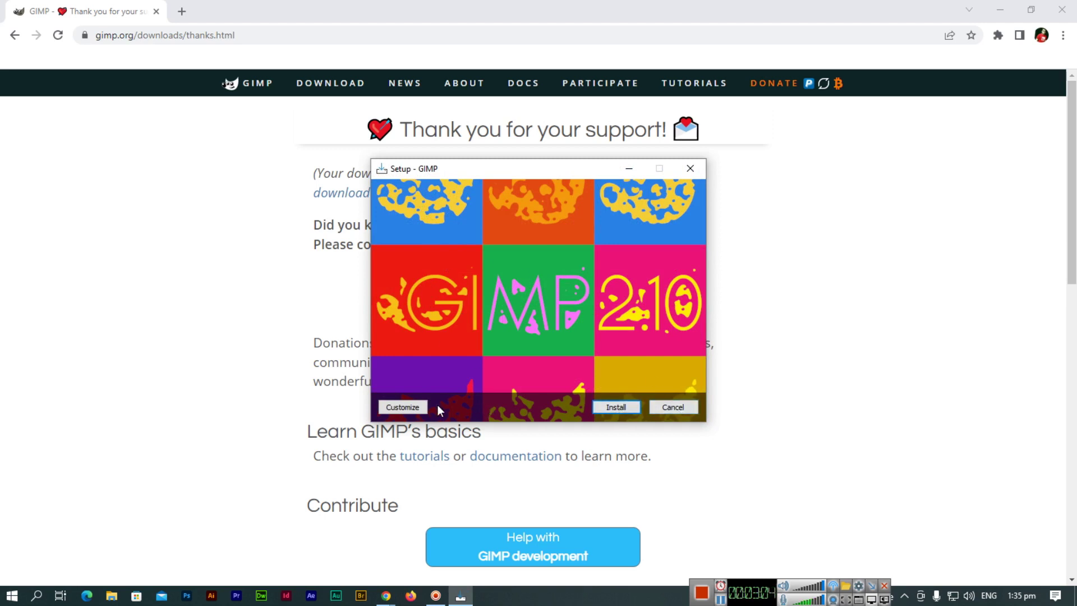
- Install GIMP without customizing the setup and finish the setup wizard
left_click(626, 412)
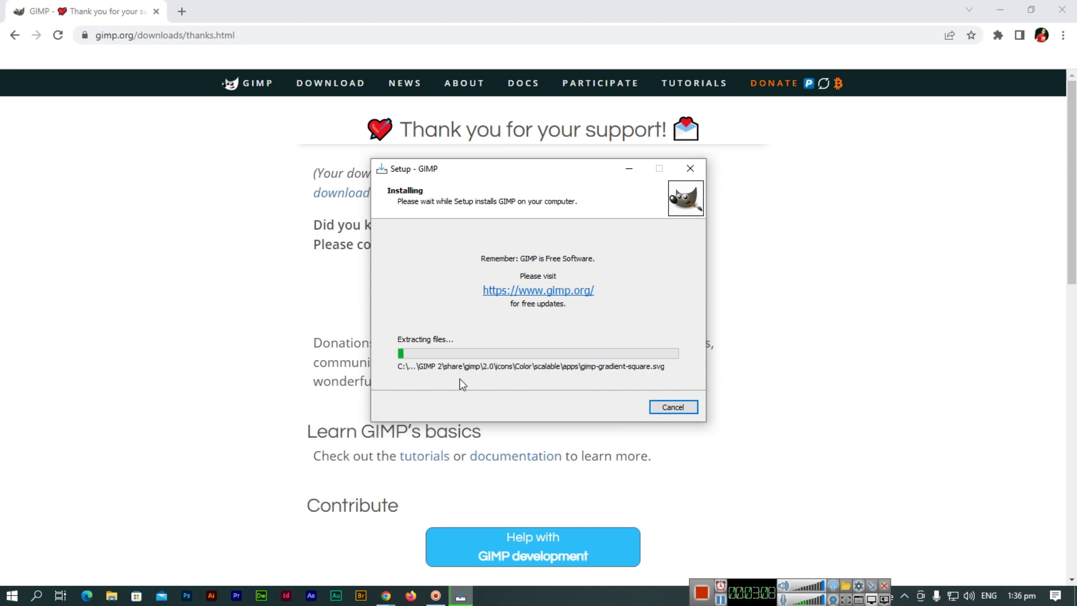
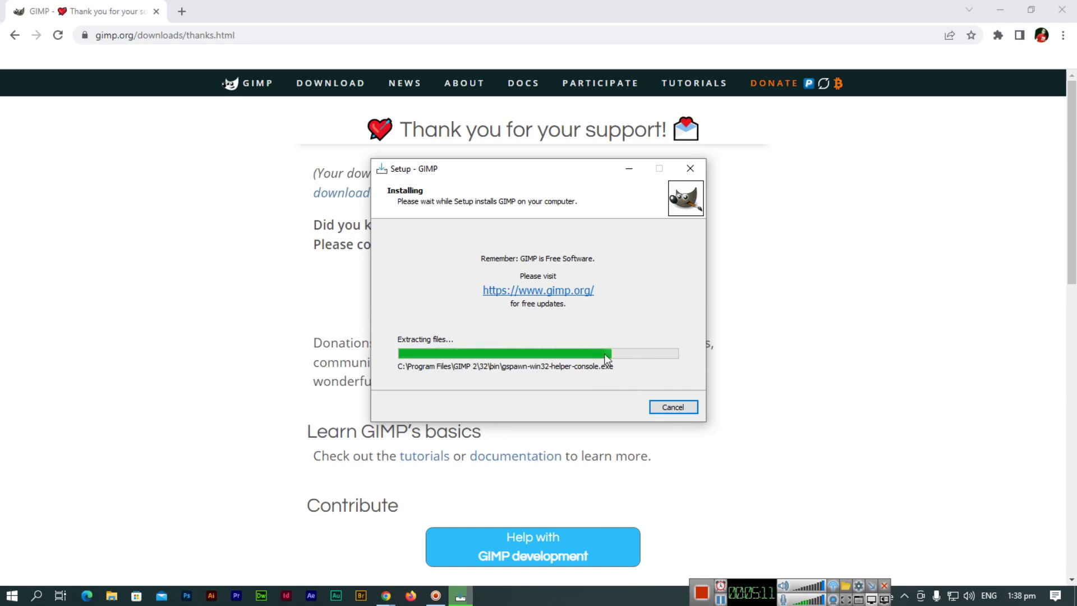
left_click(722, 600)
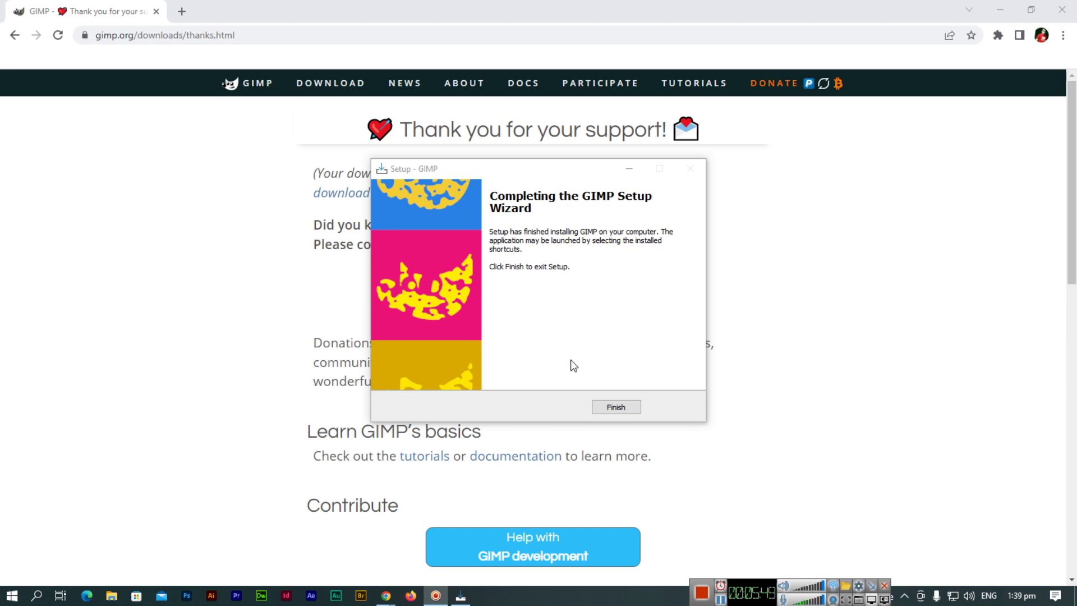
left_click(616, 407)
- Minimize the browser, launch the newly installed GIMP 2.10.32 and maximize its window
left_click(1000, 10)
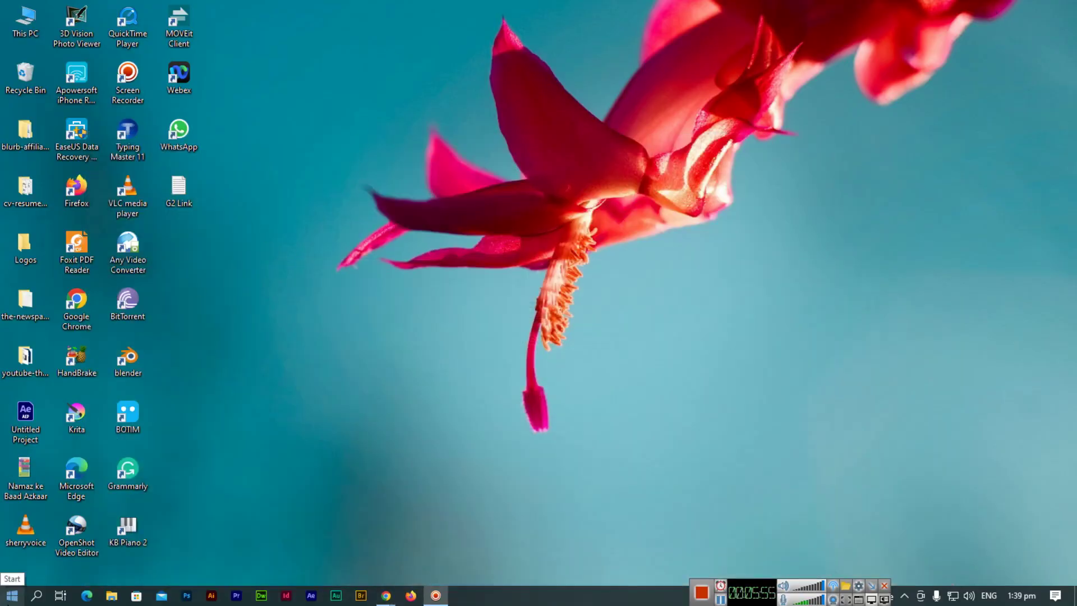
left_click(11, 595)
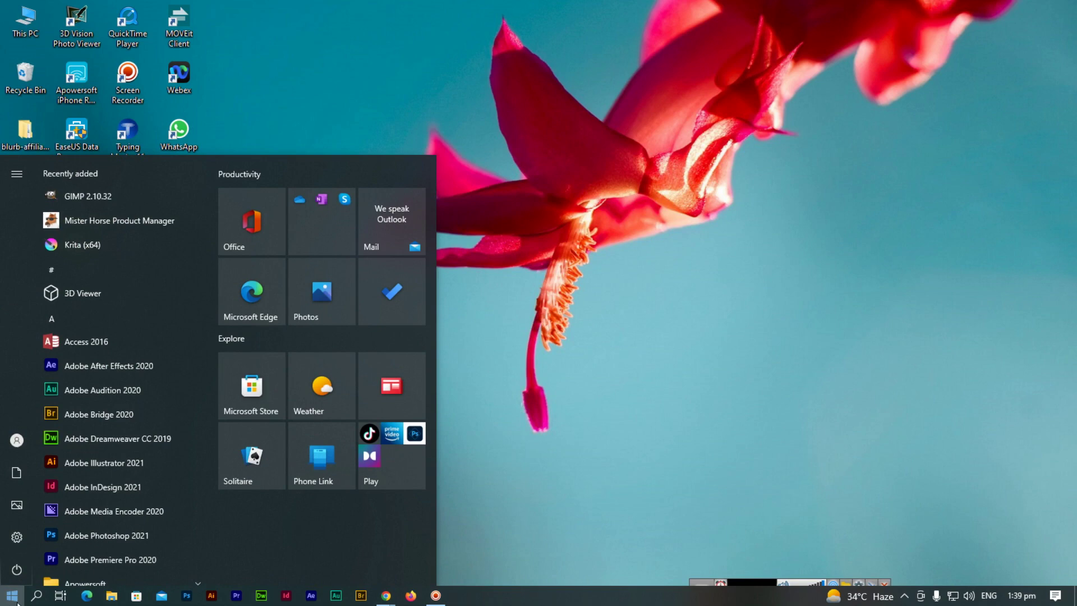
left_click(152, 194)
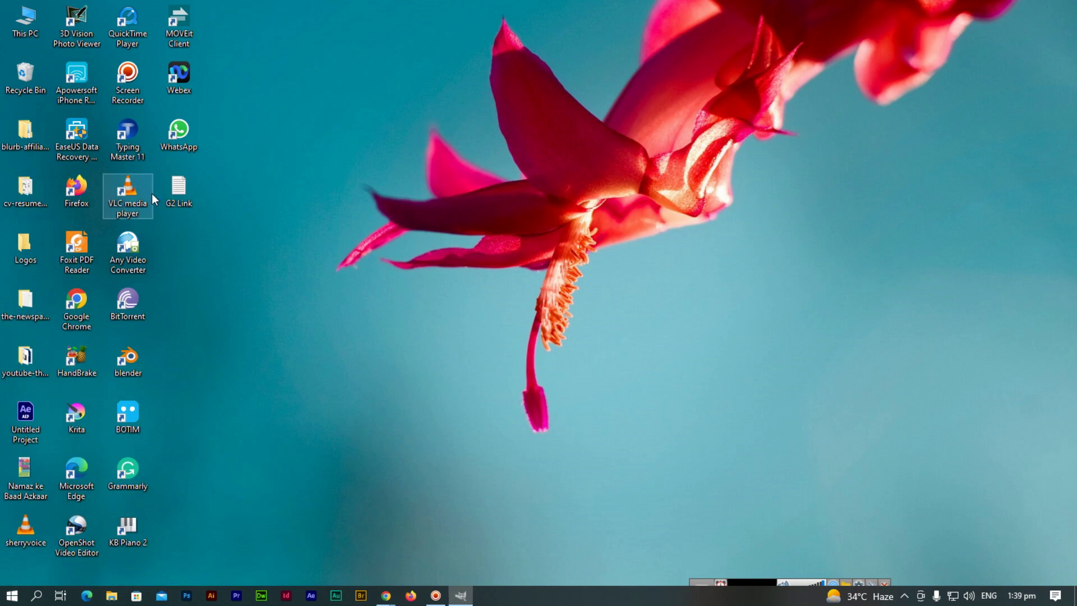
left_click(437, 595)
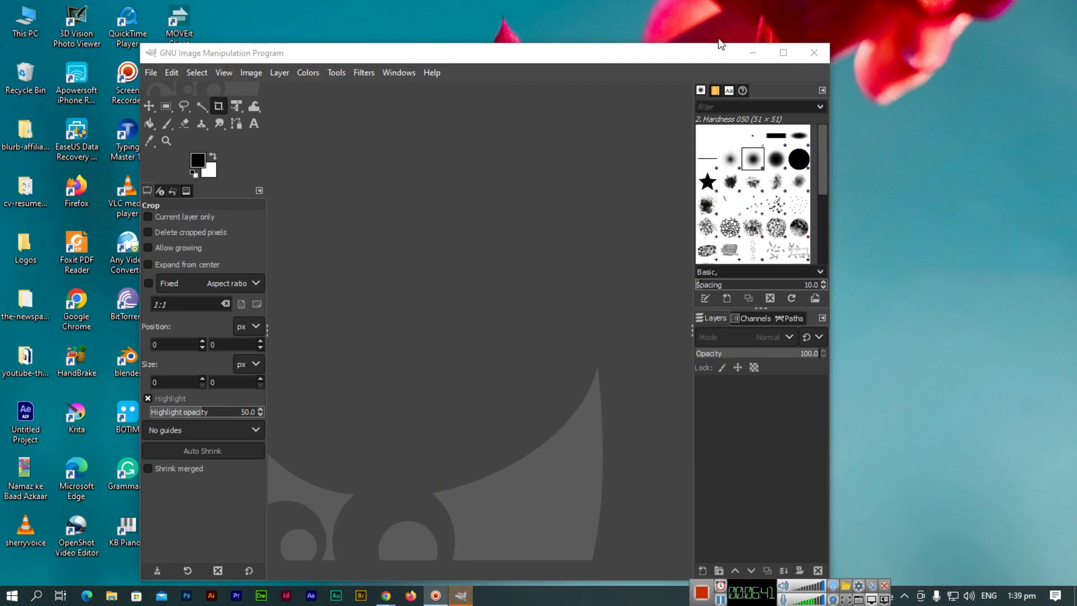
left_click(783, 52)
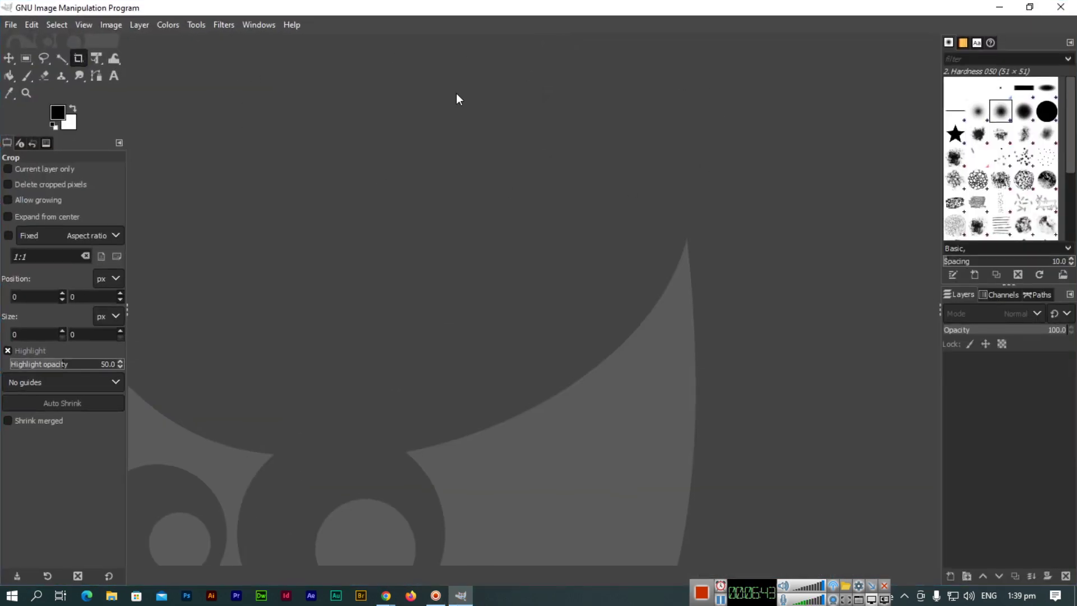